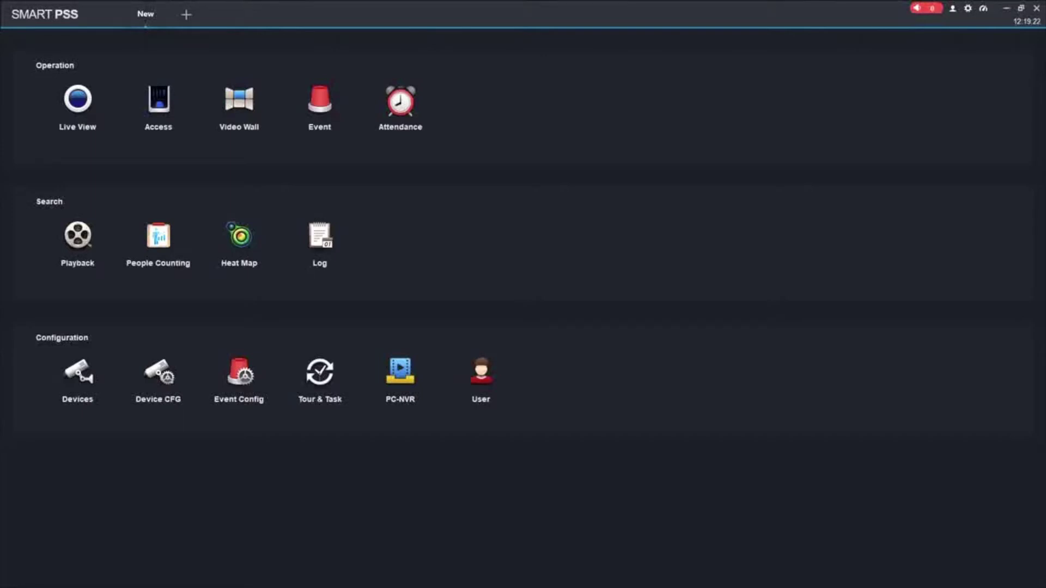
- Check the program's version information from the user account menu
click(952, 9)
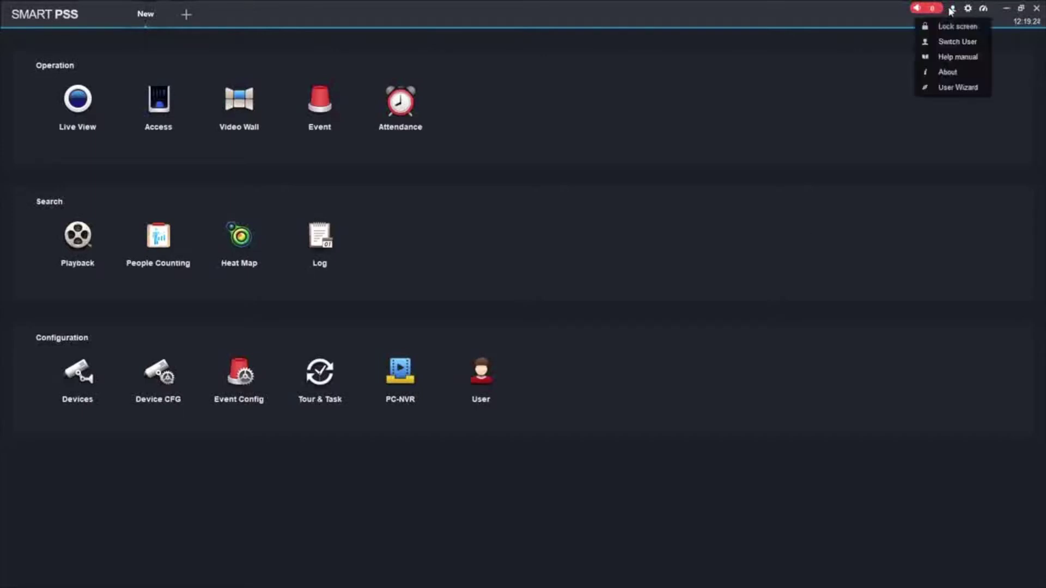
click(946, 73)
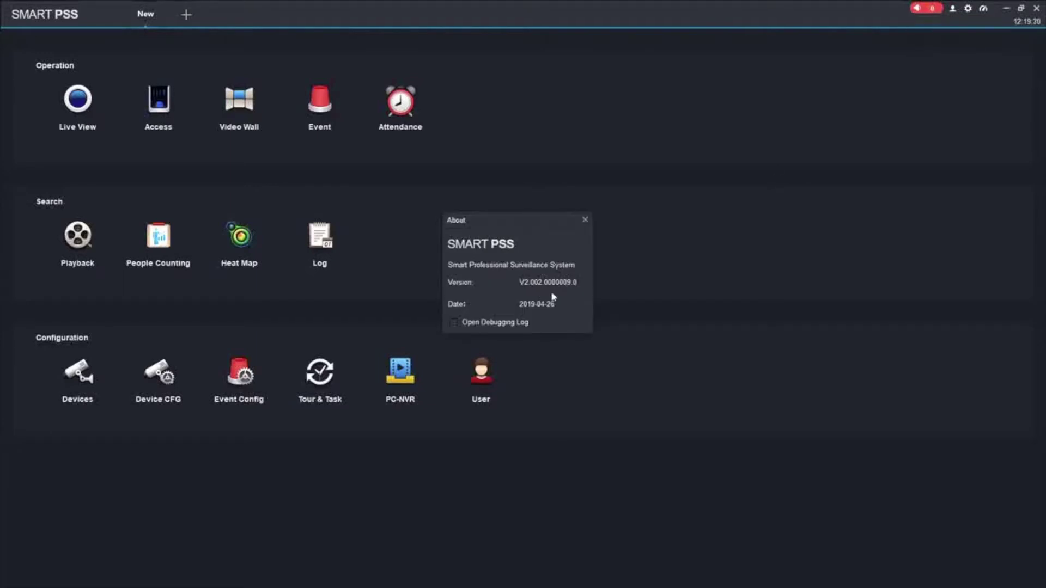
click(585, 220)
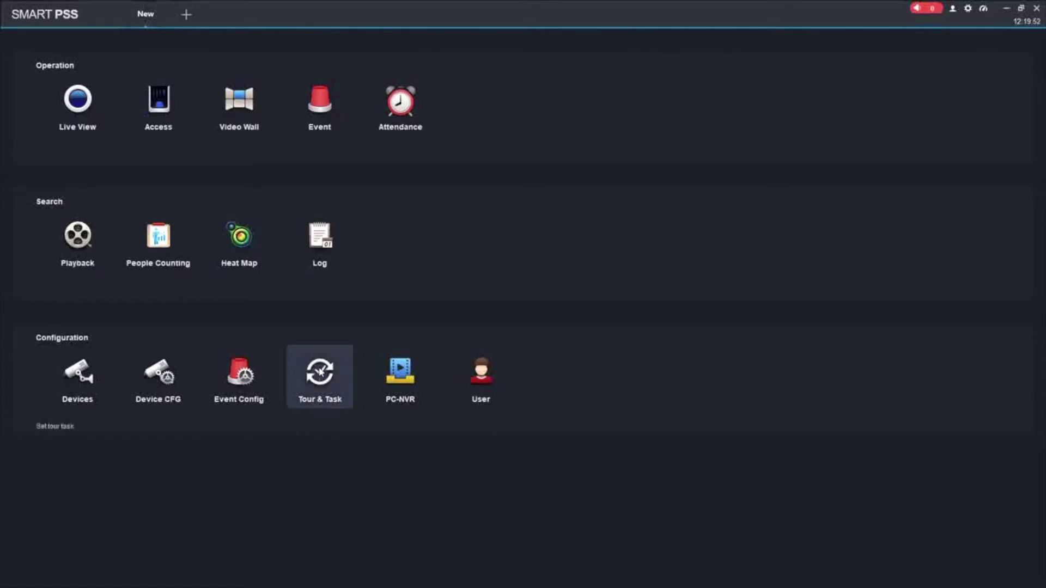
- In Tour & Task, add a plan named 'Store Tour' and begin its first task
click(320, 372)
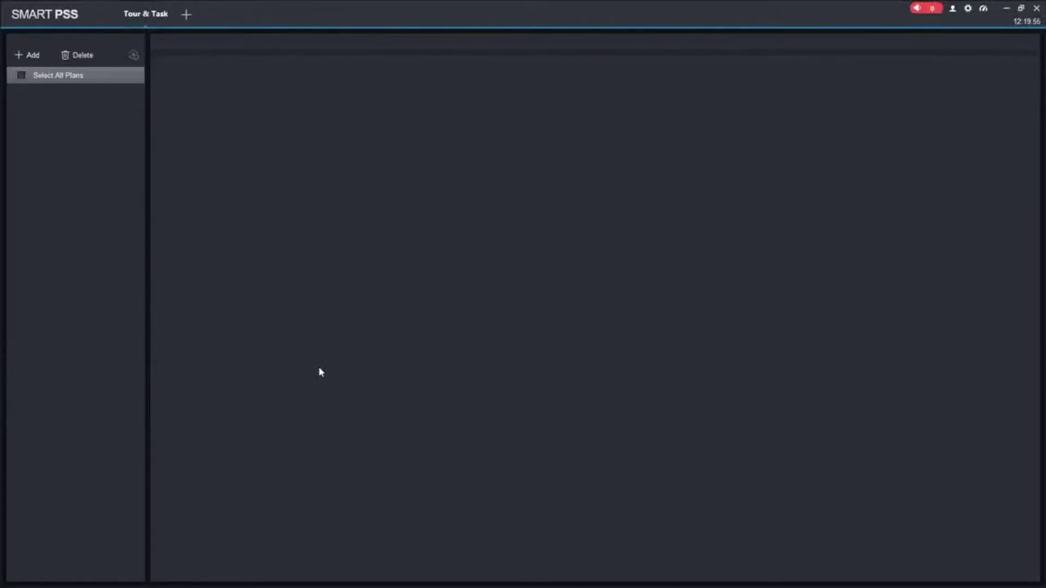
click(30, 56)
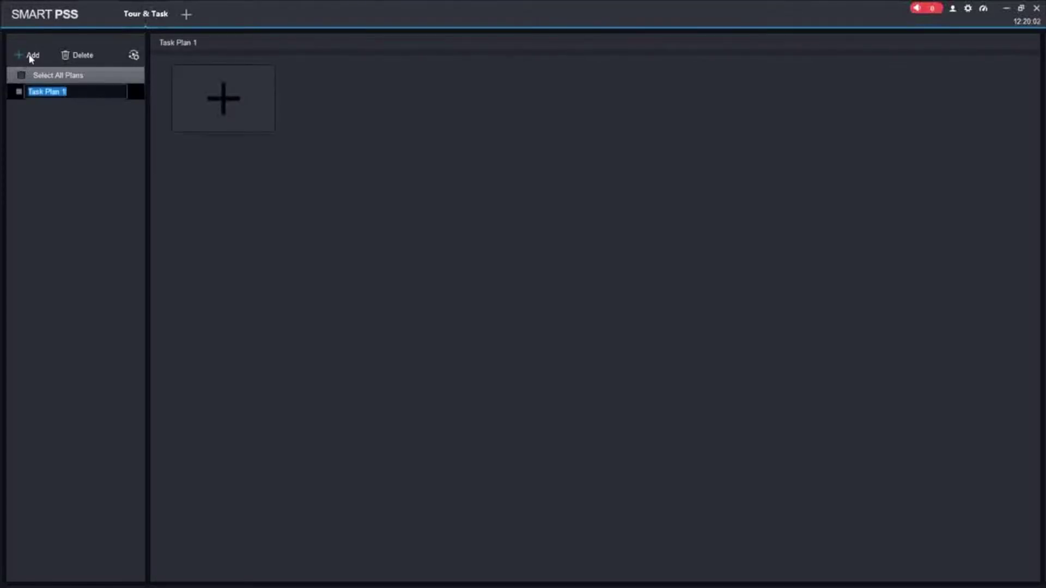
key(BackSpace)
text(Store)
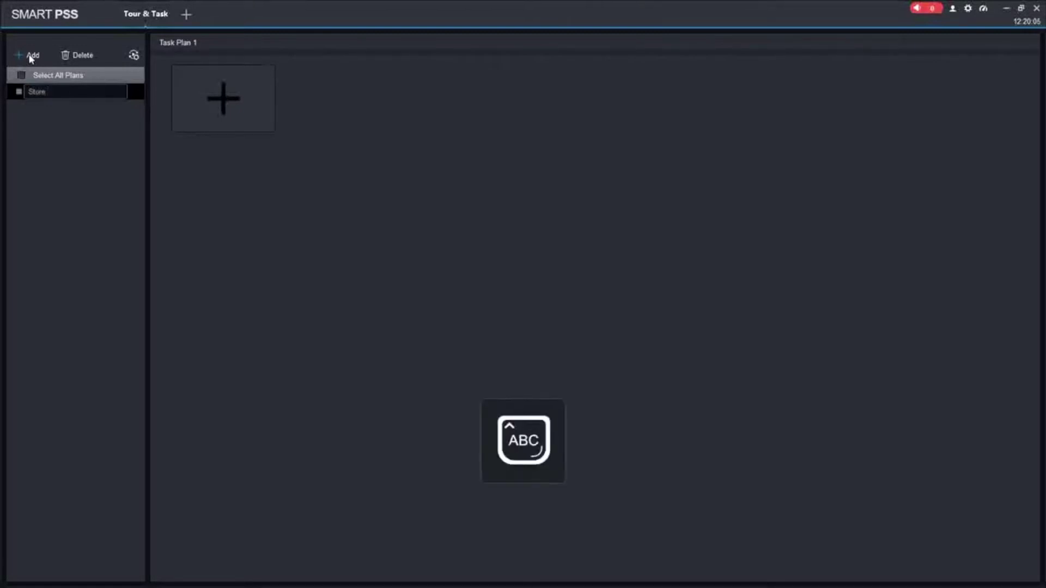
text( Tour)
key(Return)
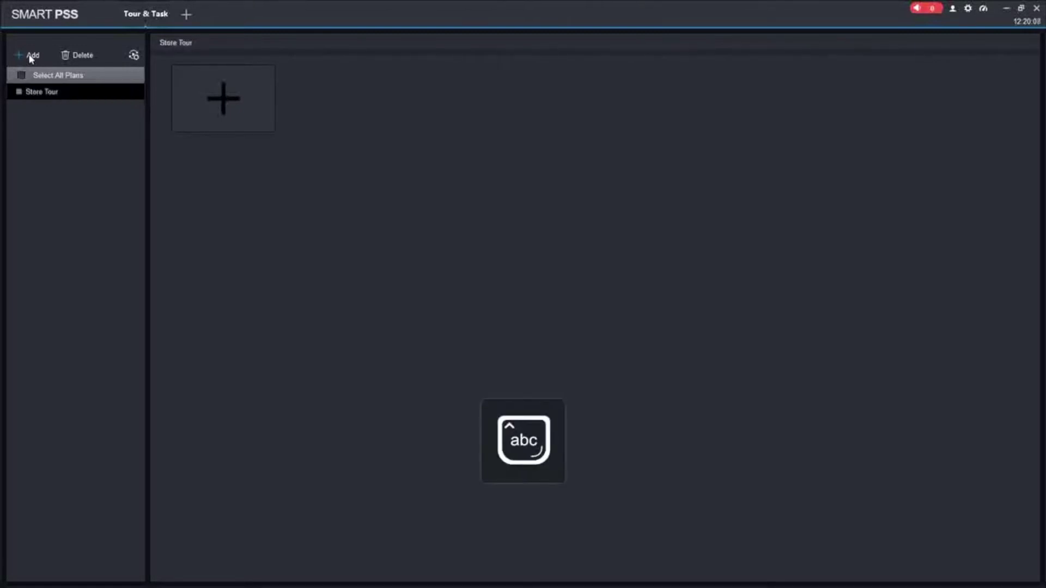
click(228, 103)
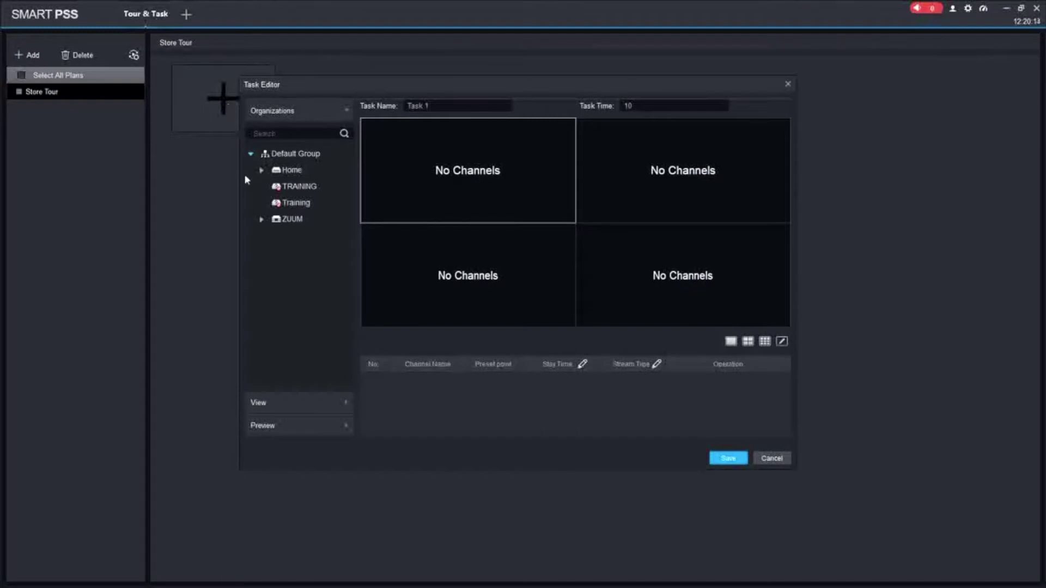
- Expand ZUUM, use a single-pane layout, and add the first IPC camera to Task 1
click(260, 220)
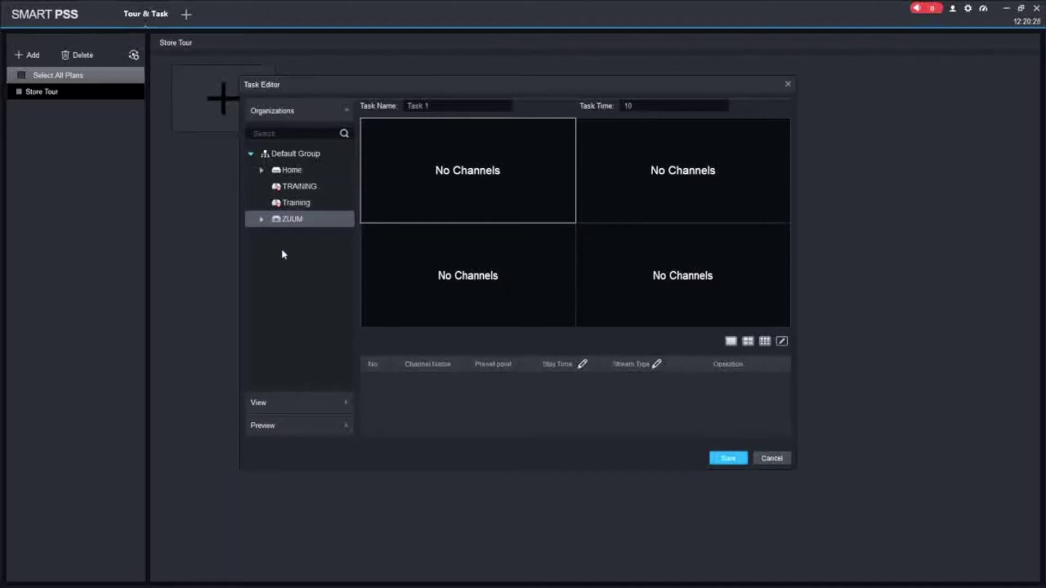
click(261, 220)
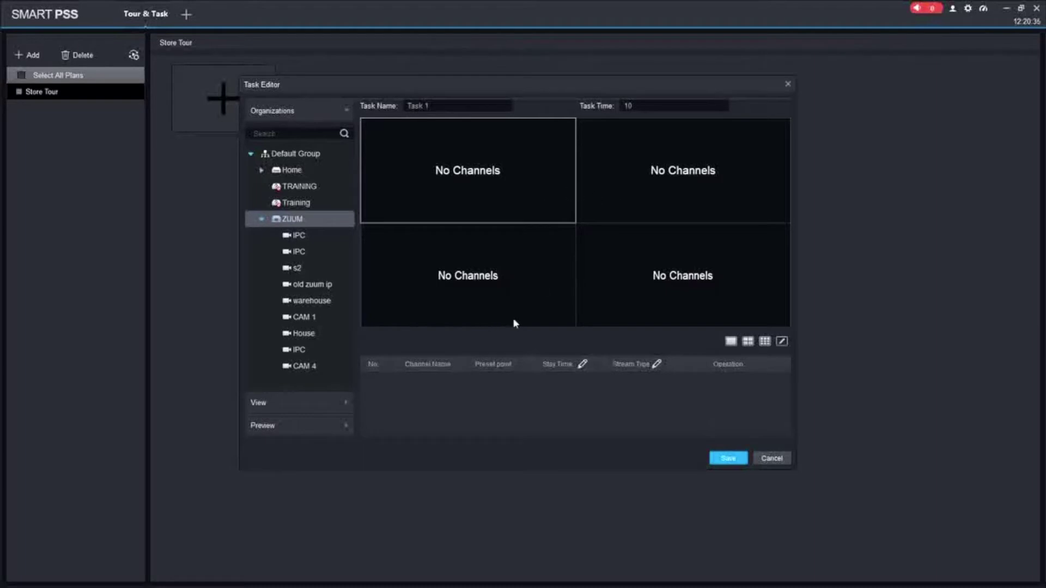
click(731, 341)
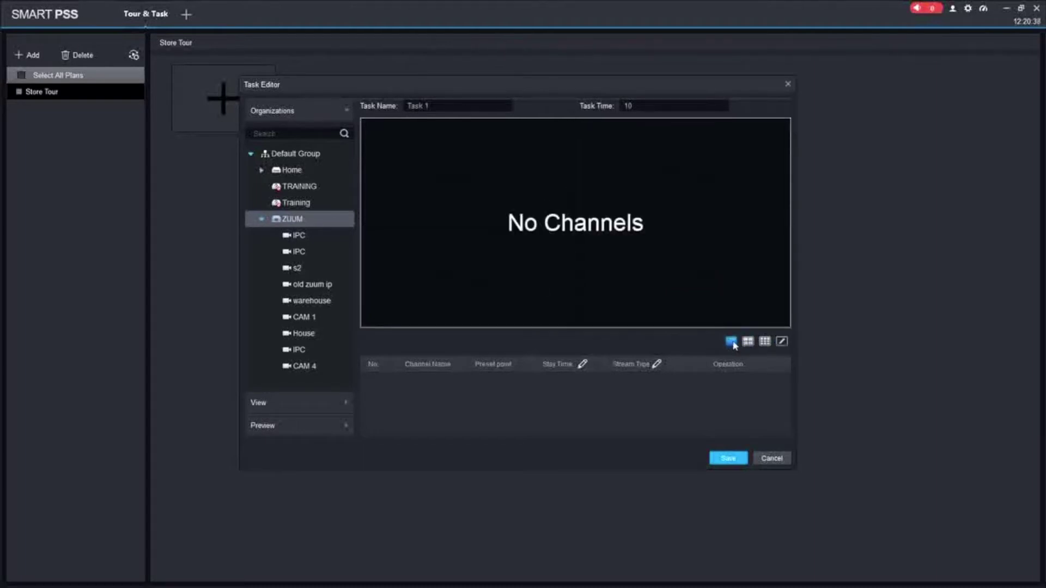
click(765, 343)
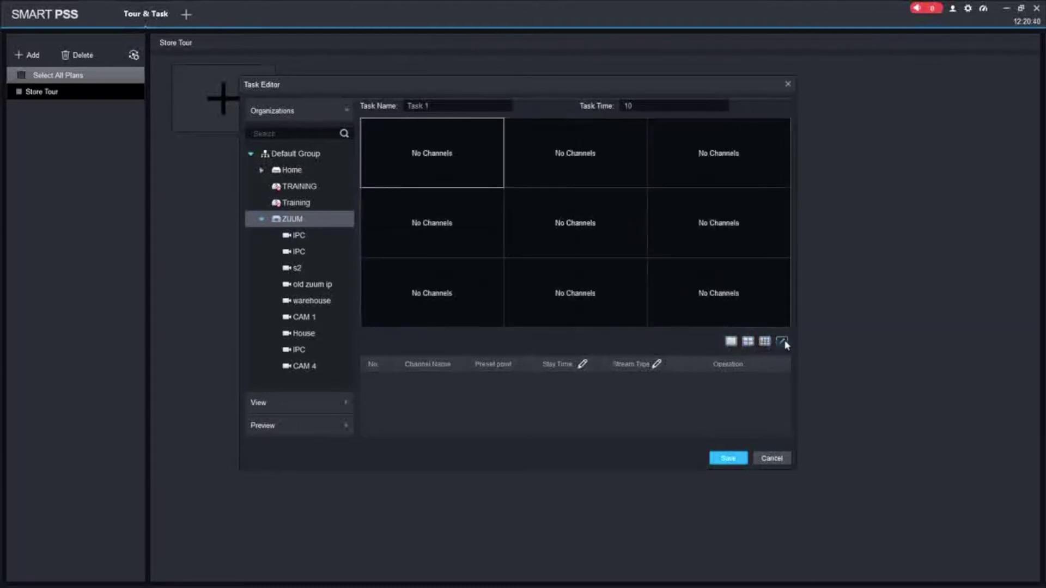
click(782, 341)
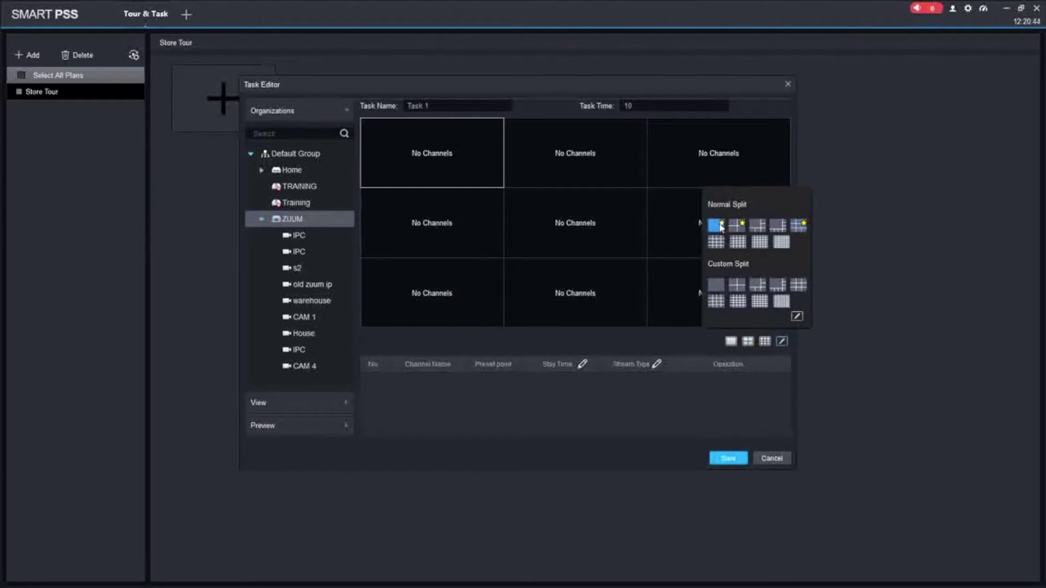
click(730, 342)
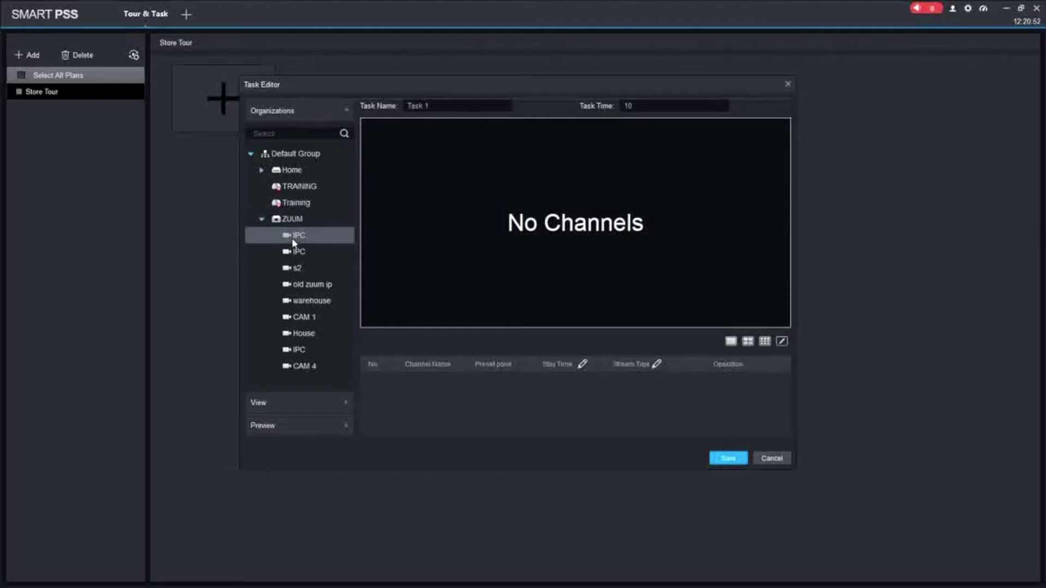
drag(293, 239, 531, 222)
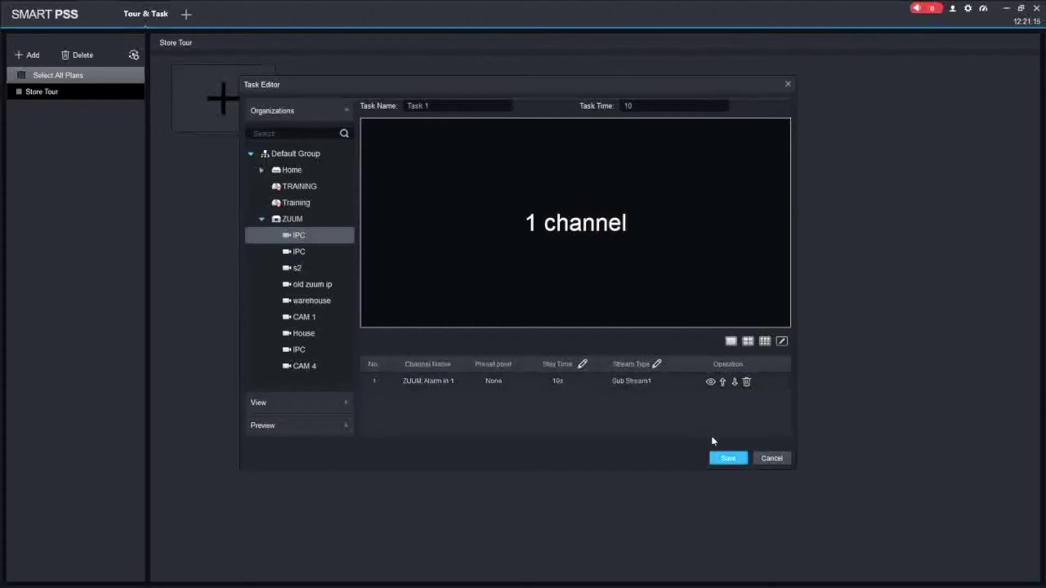
- Save Task 1 and start Task 2 with the ZUUM camera list expanded
click(728, 459)
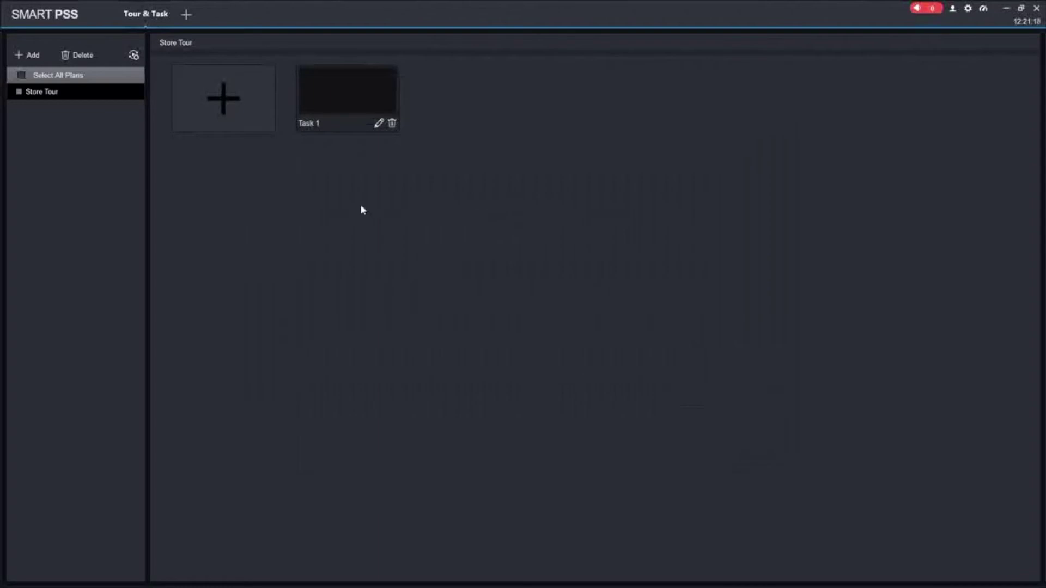
click(242, 103)
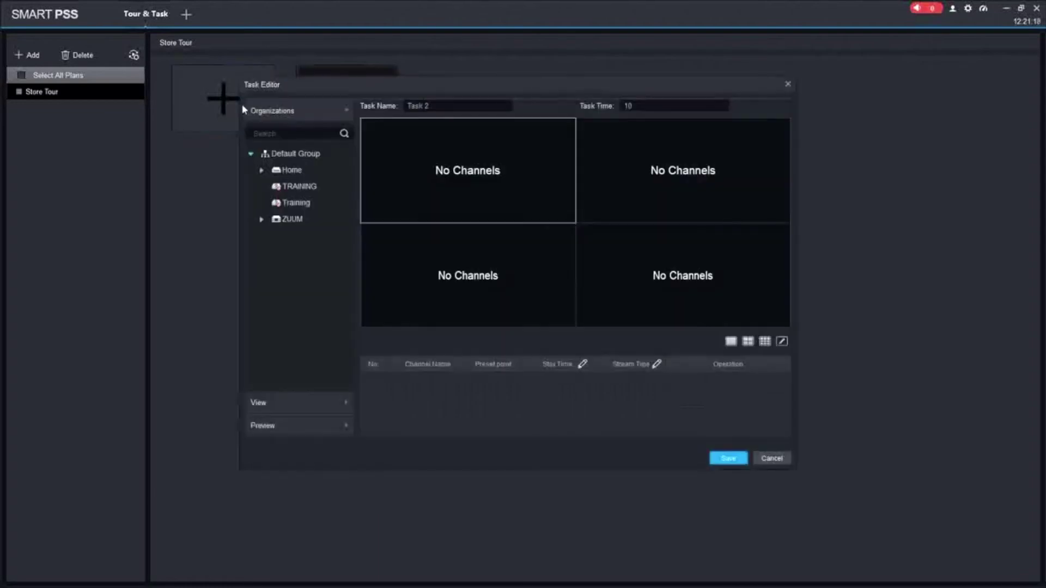
click(271, 221)
- Put the second ZUUM IPC camera (Alarm in 2) in a single pane and save Task 2
click(264, 219)
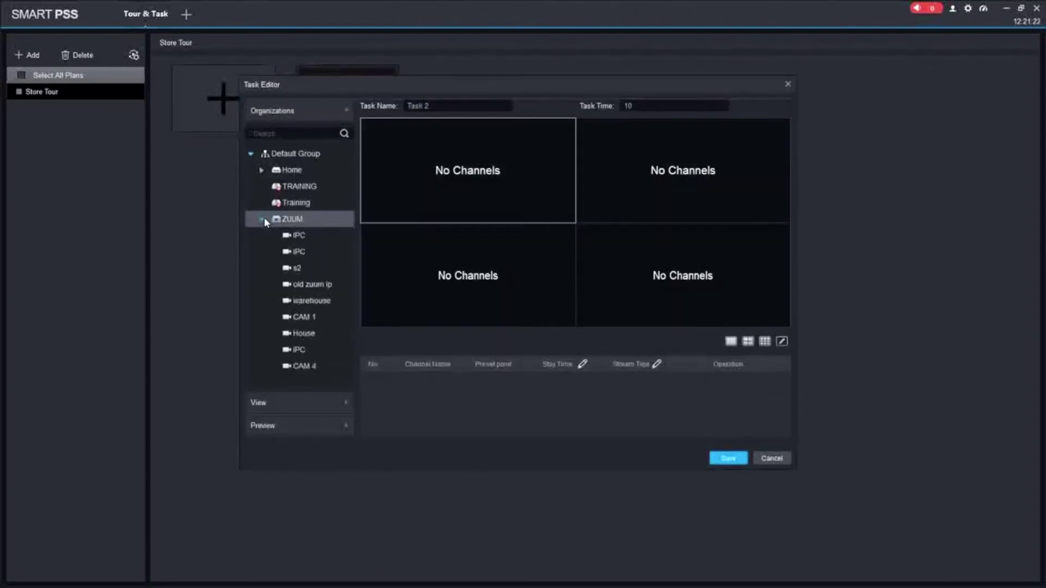
click(264, 221)
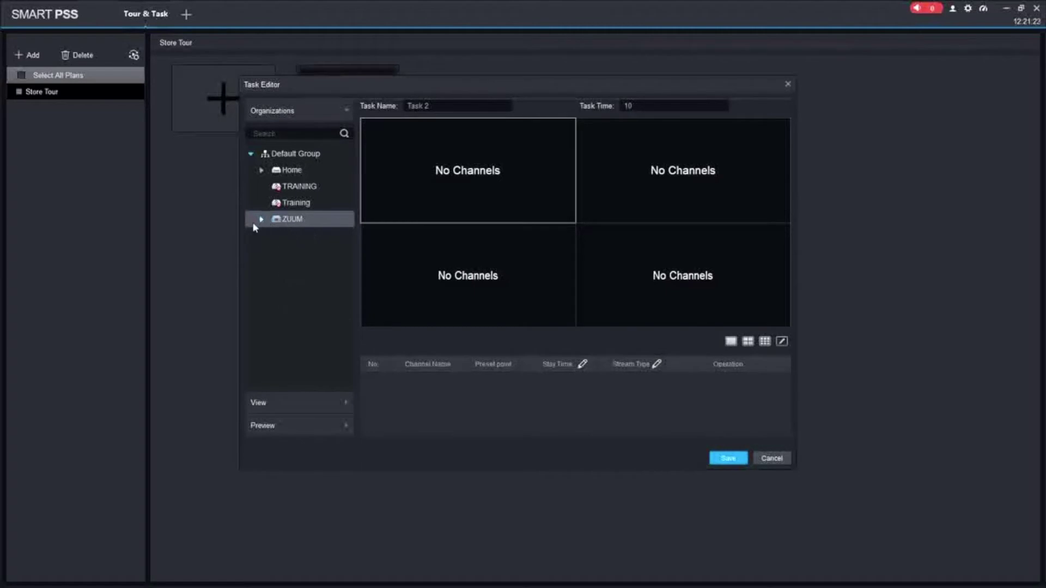
click(262, 171)
click(263, 170)
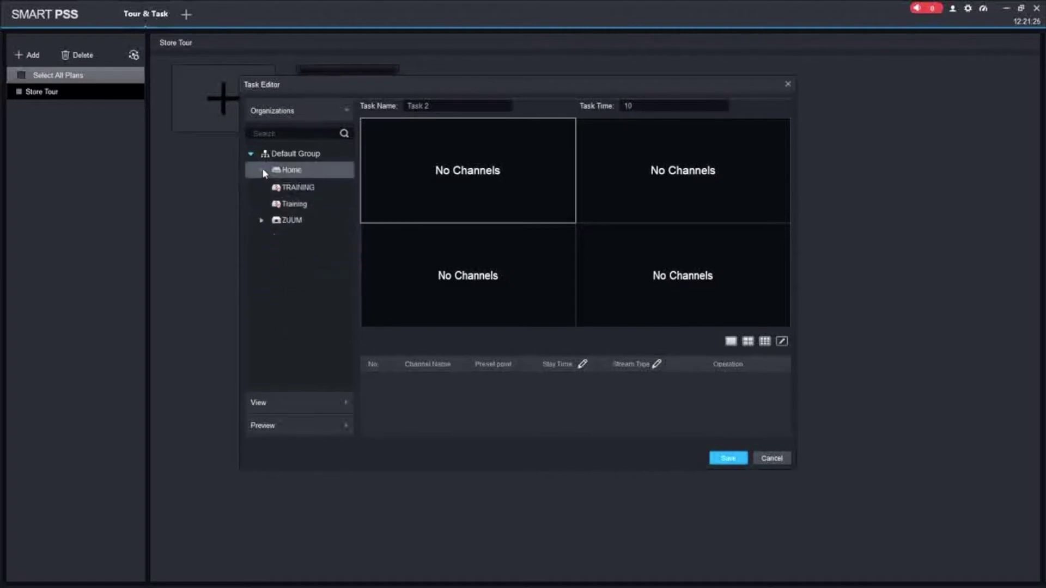
click(263, 219)
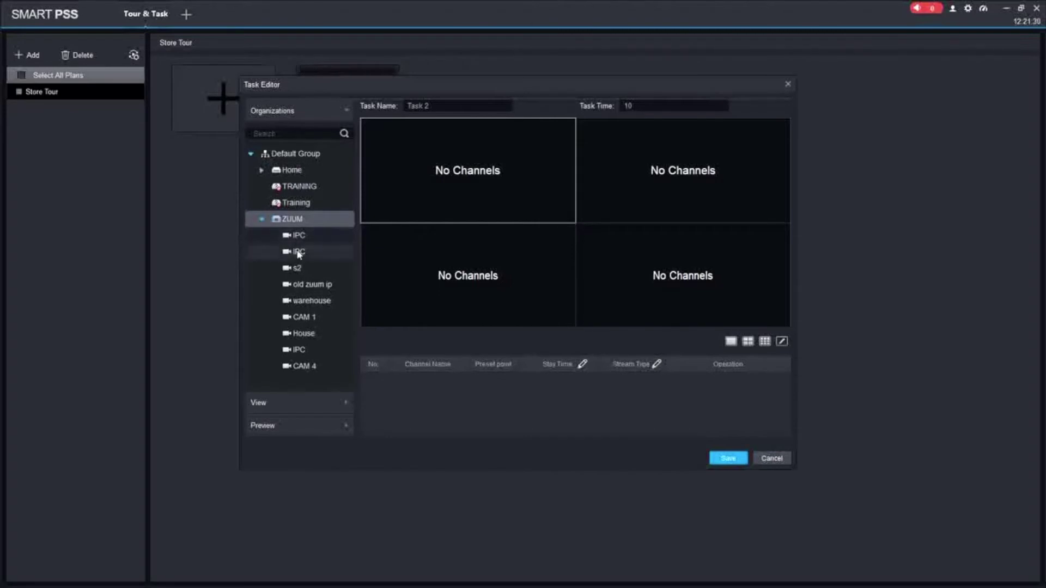
click(289, 251)
click(732, 341)
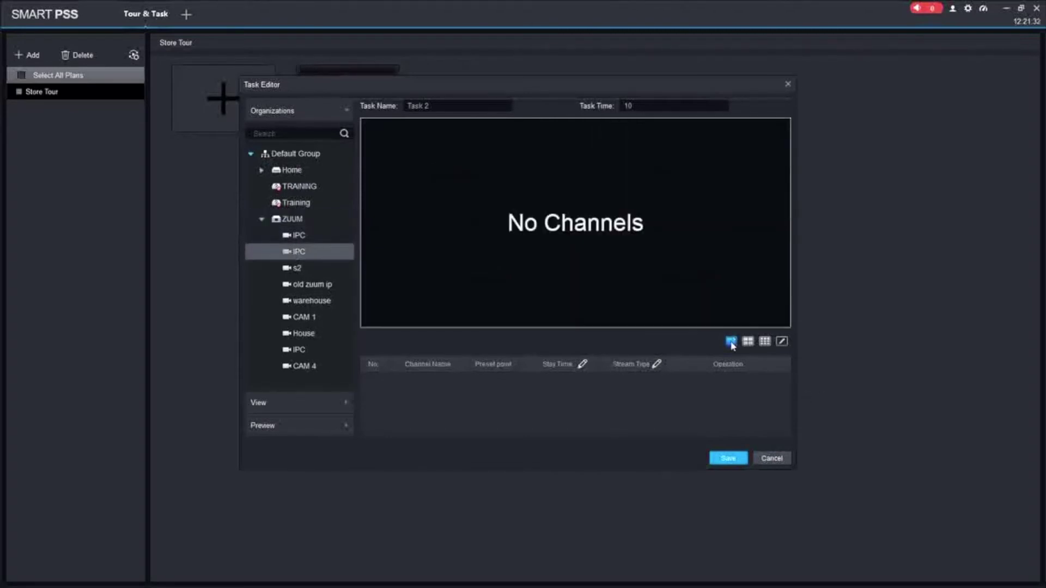
drag(308, 254, 579, 224)
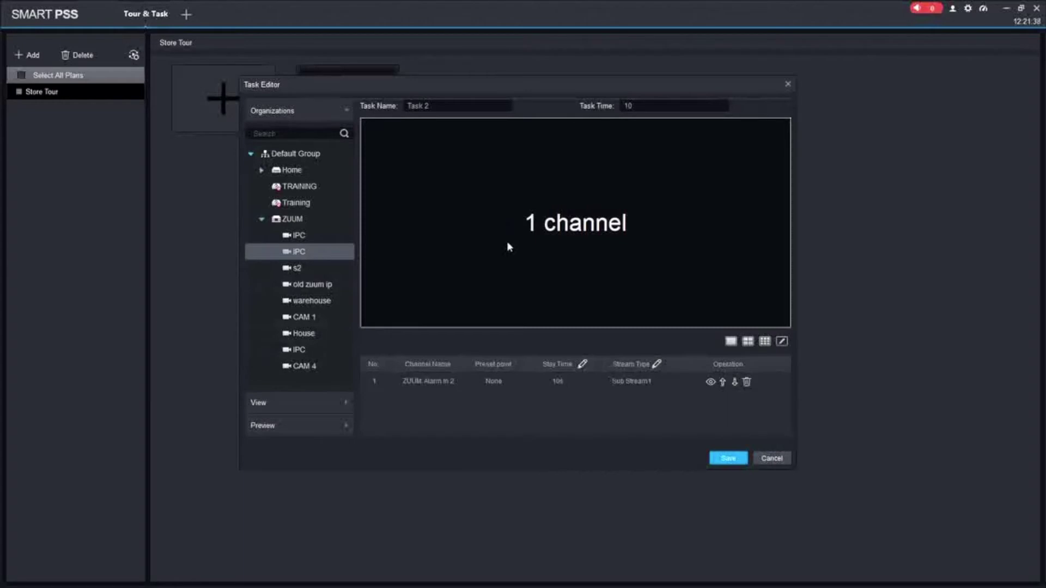
click(729, 459)
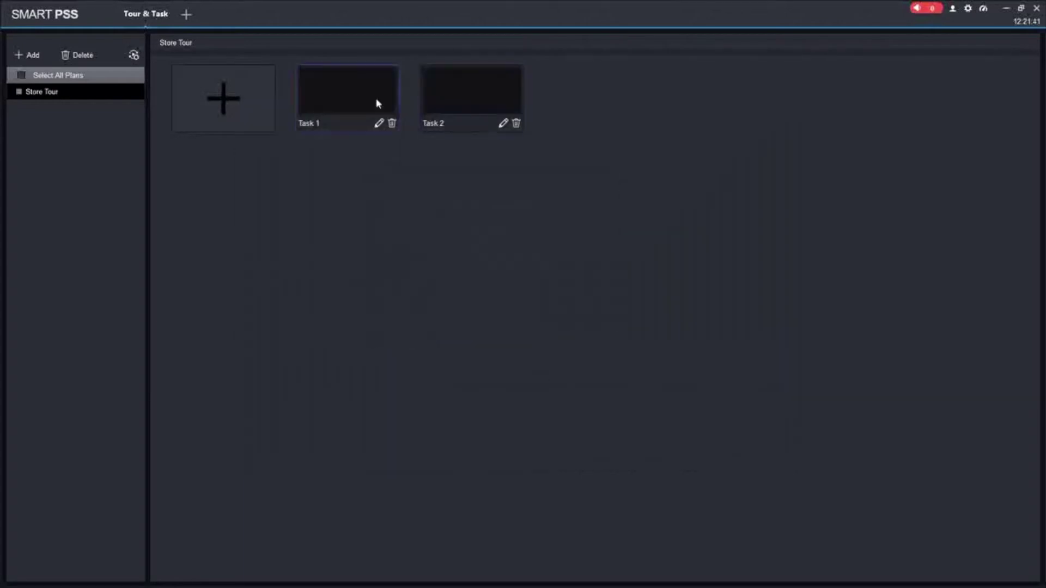
- Build Task 3 with s2, old zuum ip and warehouse in separate panes, then save it
click(236, 102)
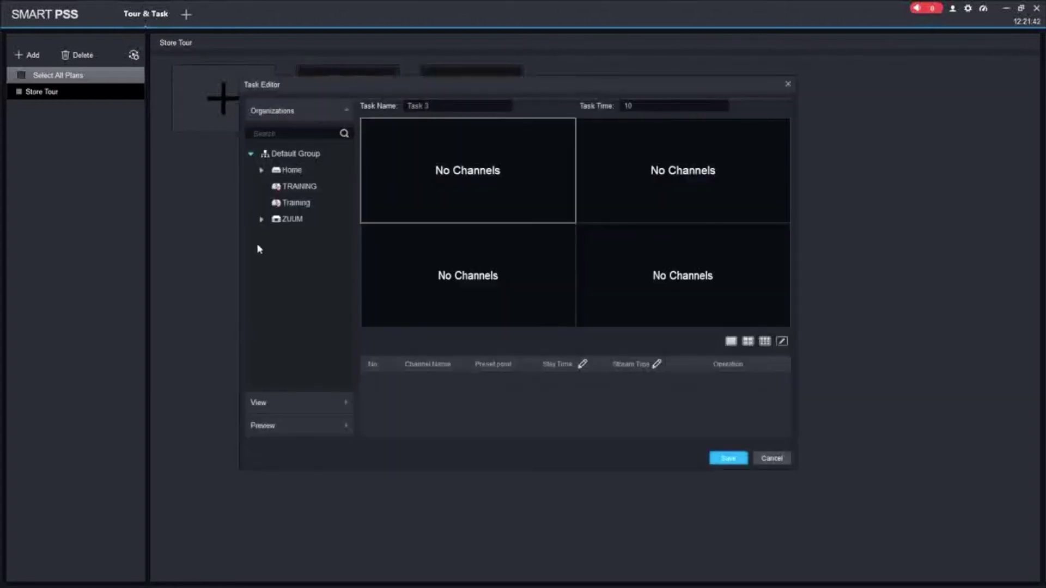
click(262, 221)
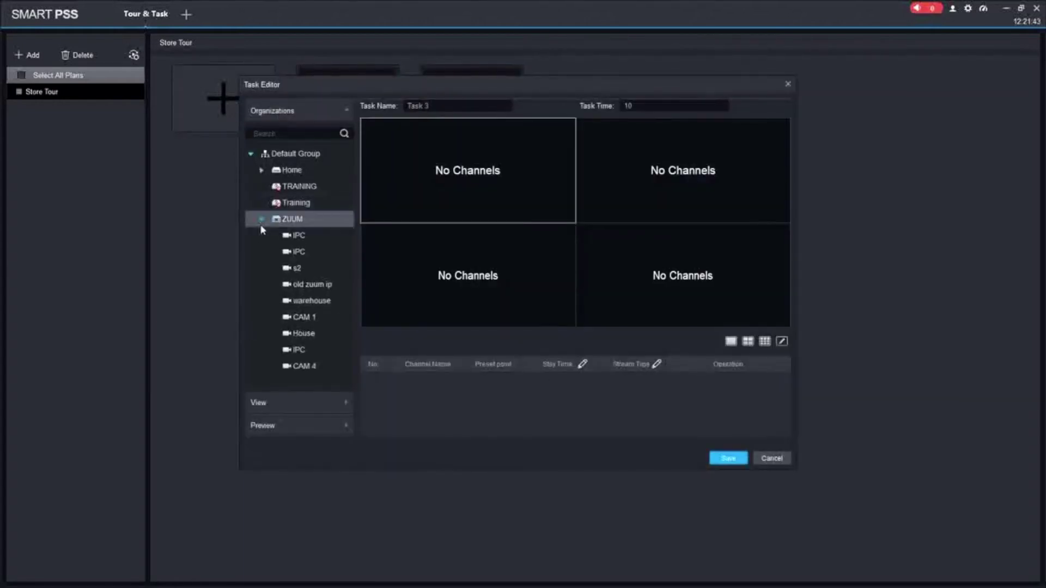
double_click(302, 269)
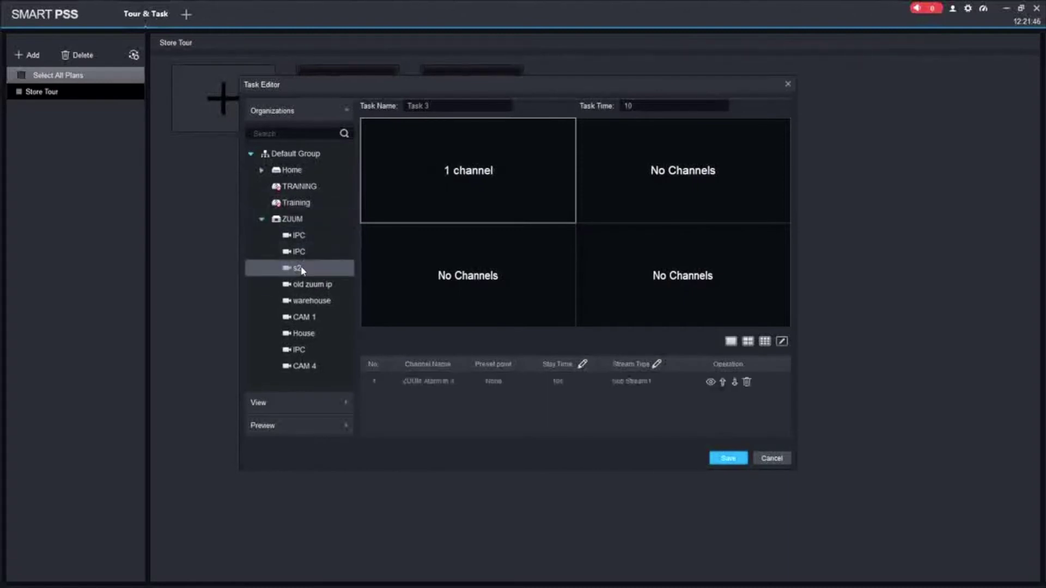
drag(302, 270, 455, 193)
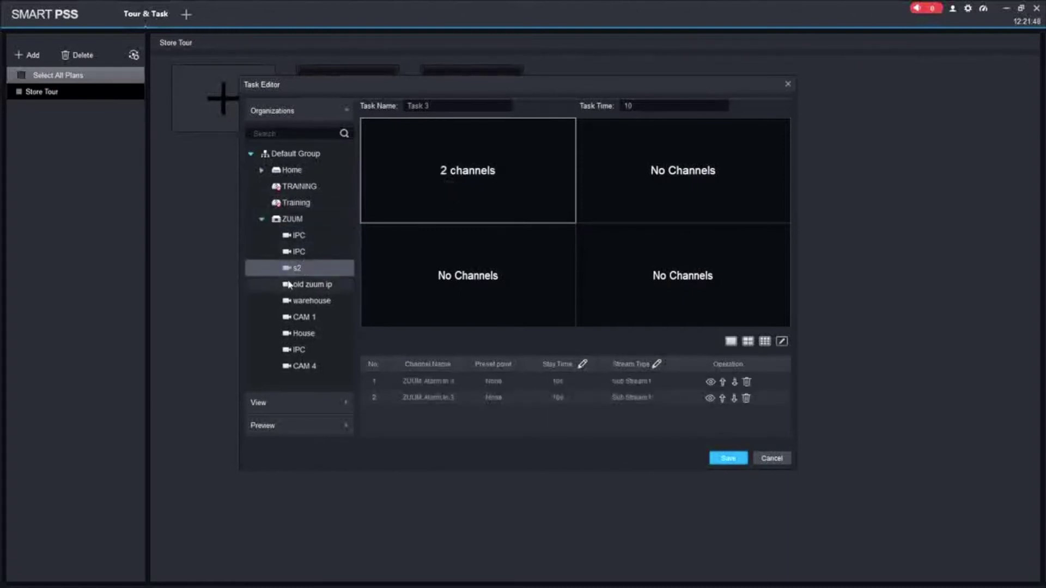
click(747, 399)
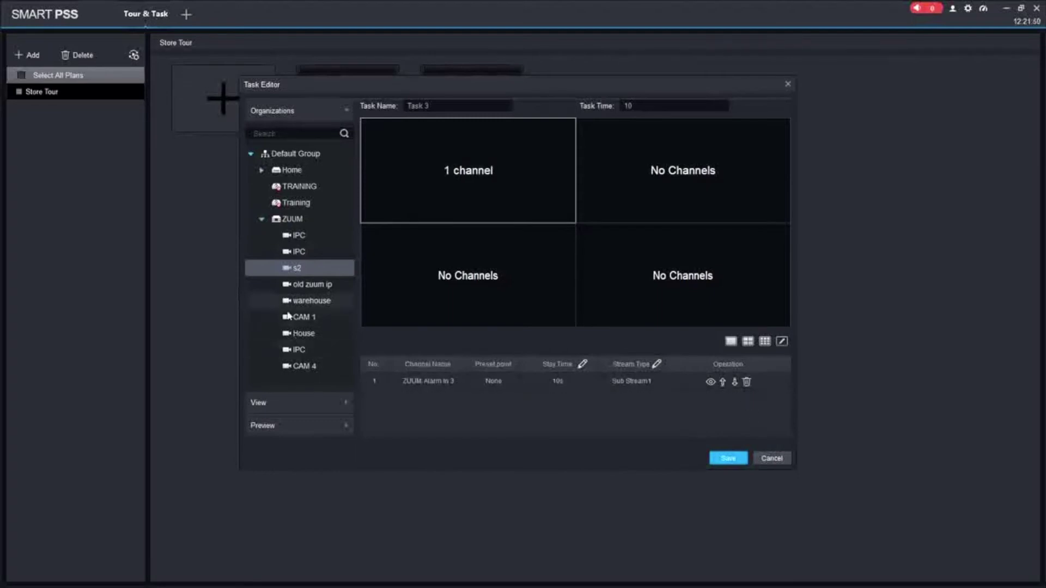
click(329, 284)
drag(312, 289, 660, 187)
drag(312, 303, 430, 291)
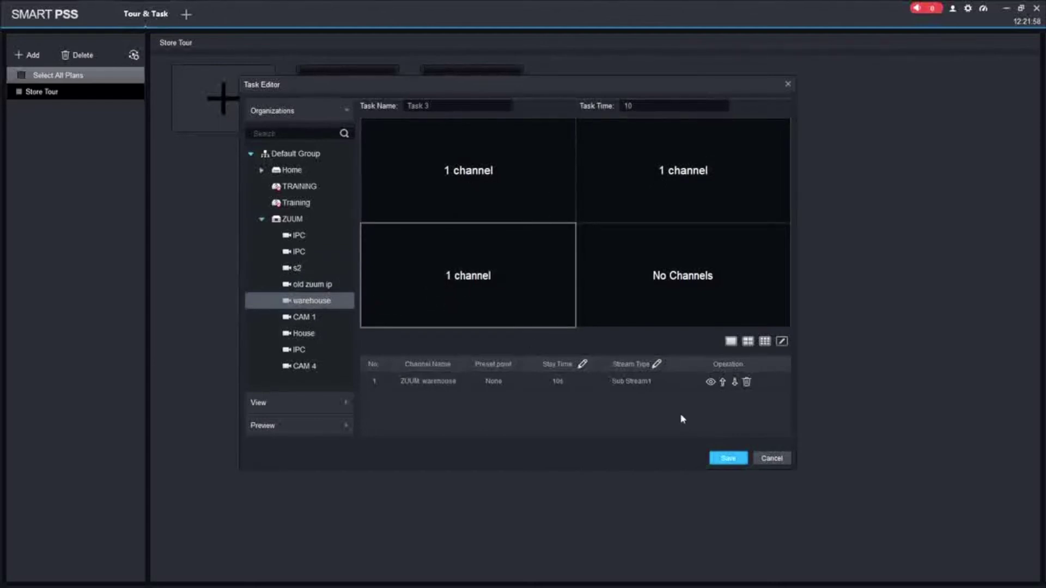
click(736, 460)
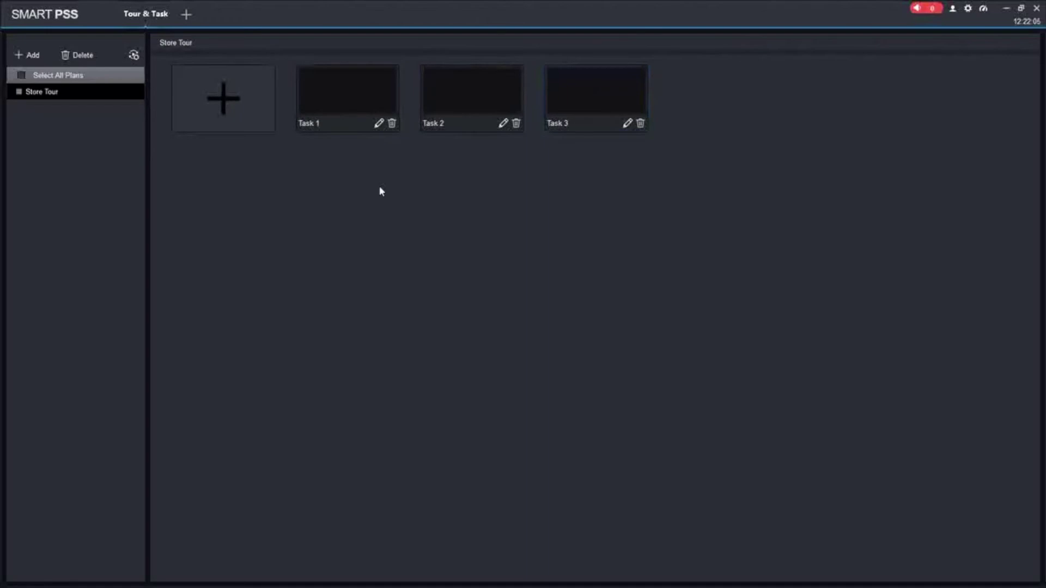
- Open Live View and select Store Tour from the tour dropdown
click(187, 15)
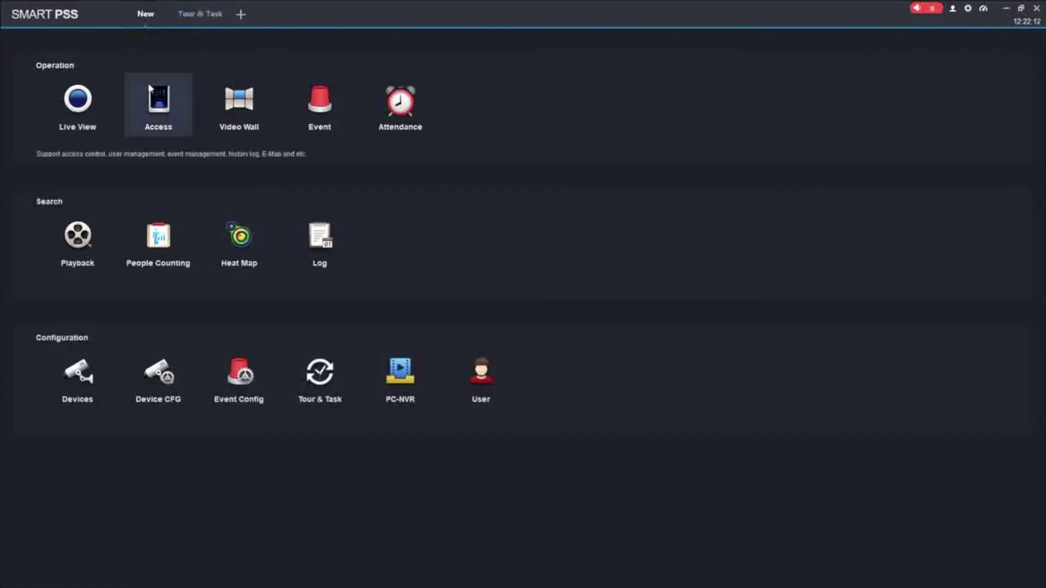
click(77, 101)
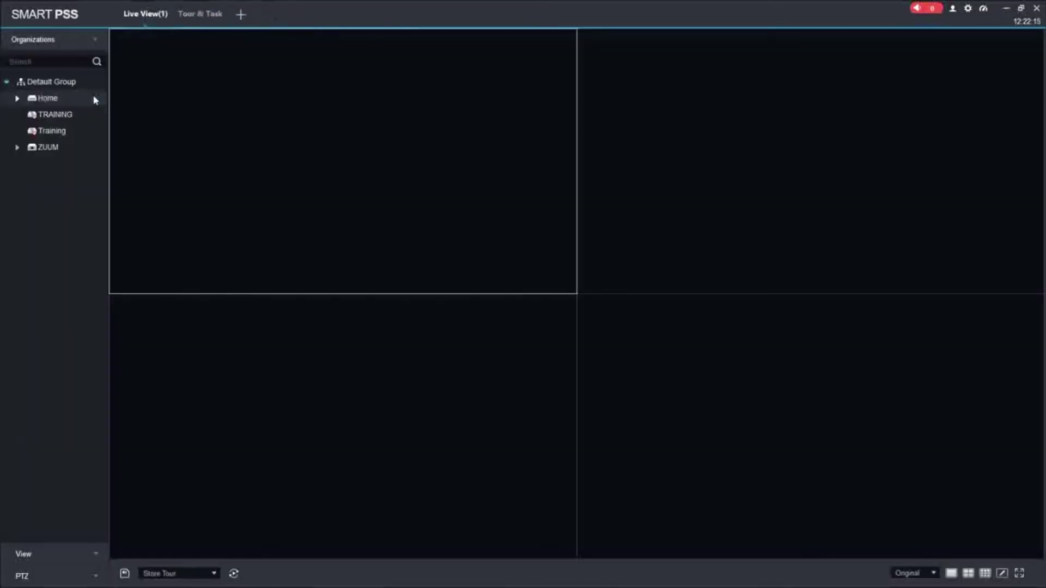
click(214, 575)
click(215, 575)
click(215, 575)
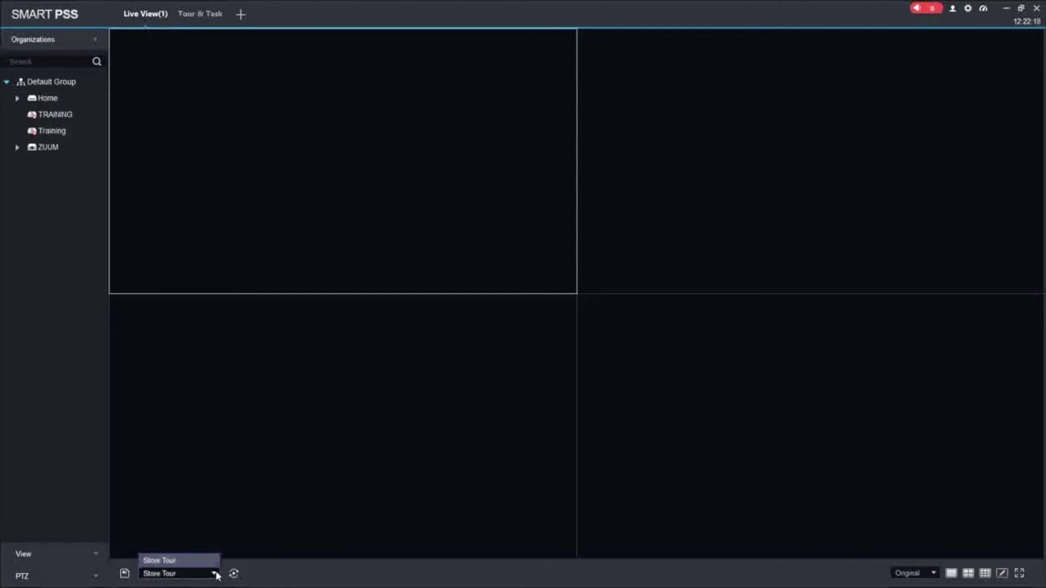
click(215, 575)
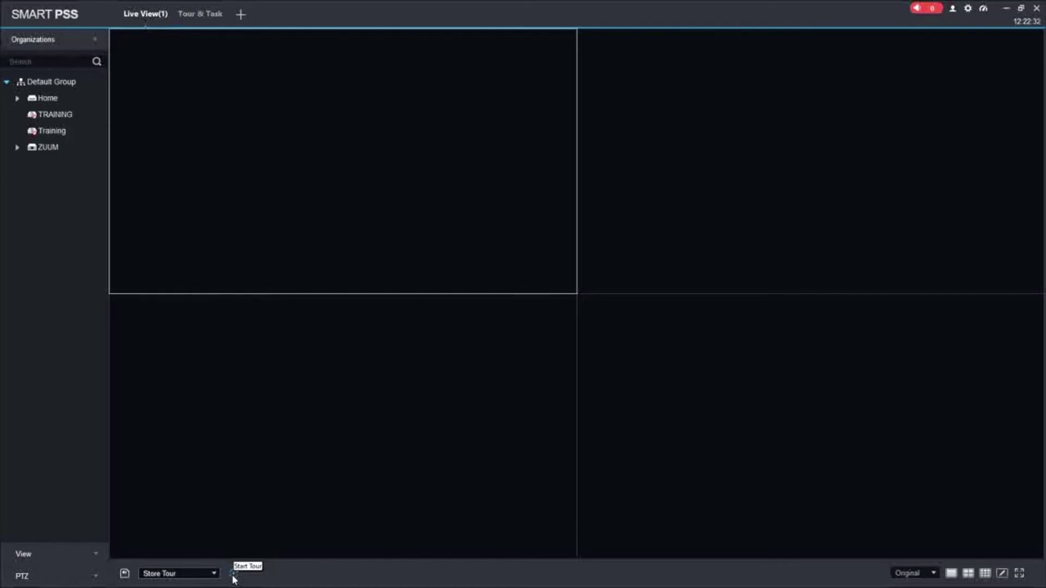
- Play the Store Tour, switch the view to a 2x2 grid, then stop the tour
click(234, 578)
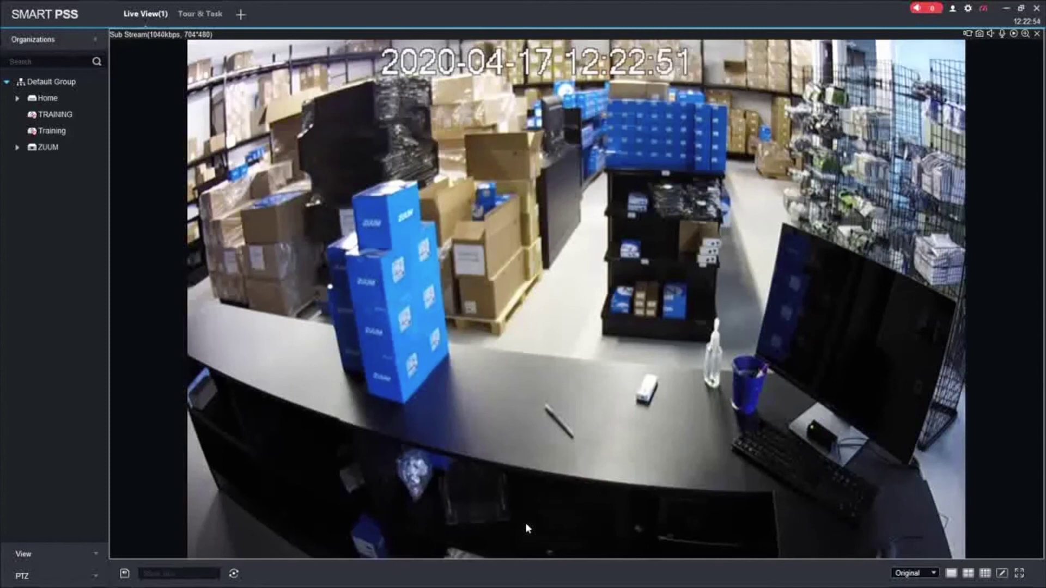
double_click(525, 522)
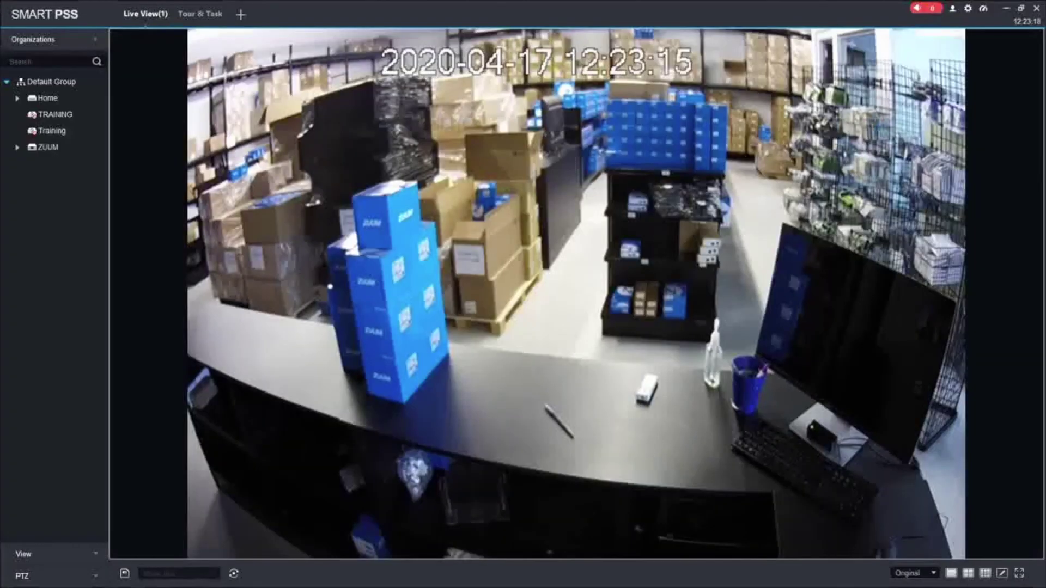
click(234, 575)
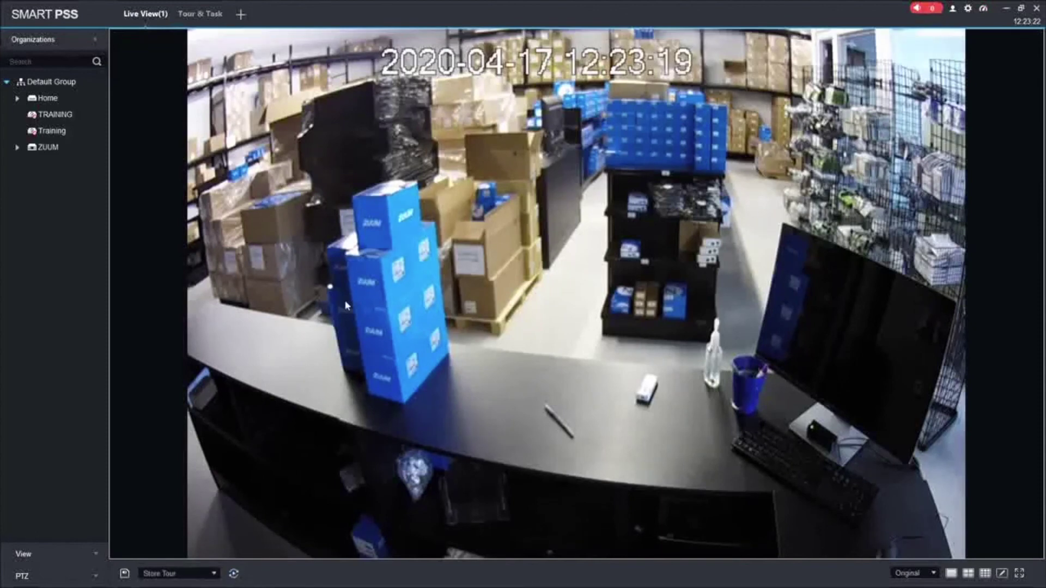
- Leave the single store-counter camera feed showing in Live View
mouse_move(347, 306)
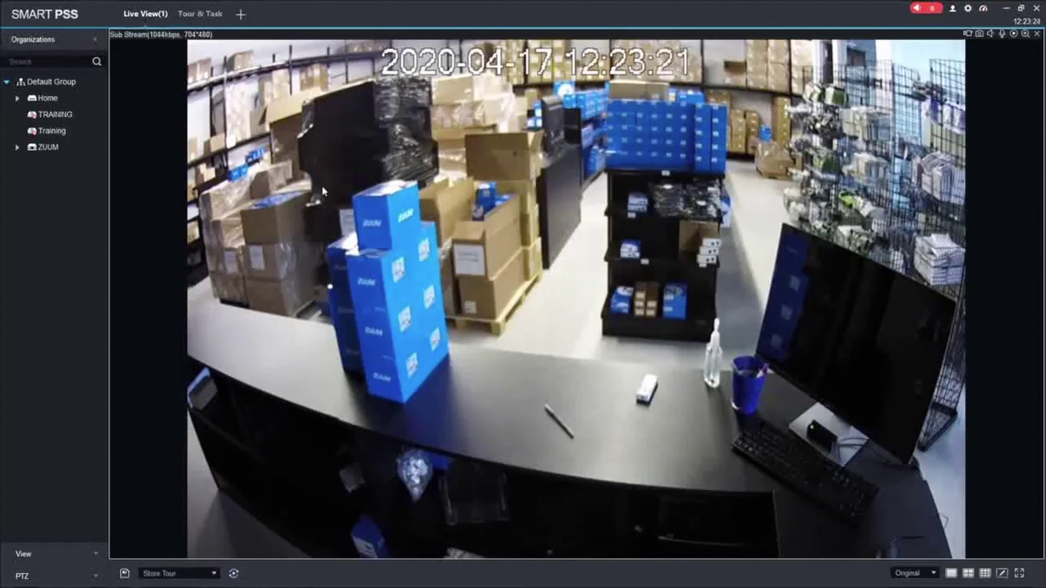